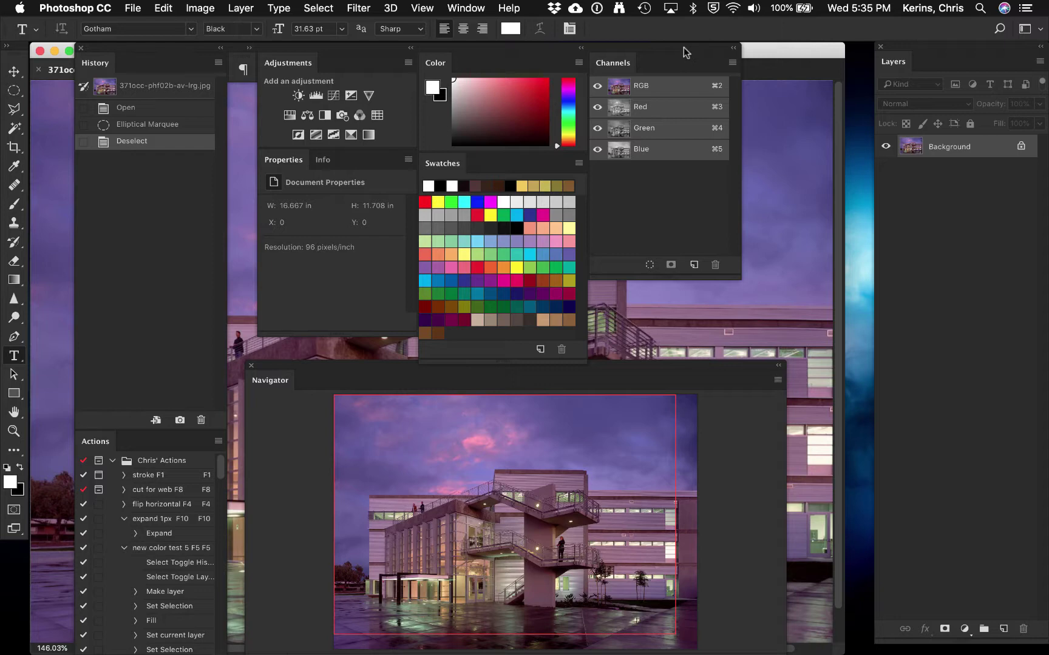
Step: Switch the workspace from Essentials to the preset Painting workspace
{"action": "left_click", "coordinate": [472, 5]}
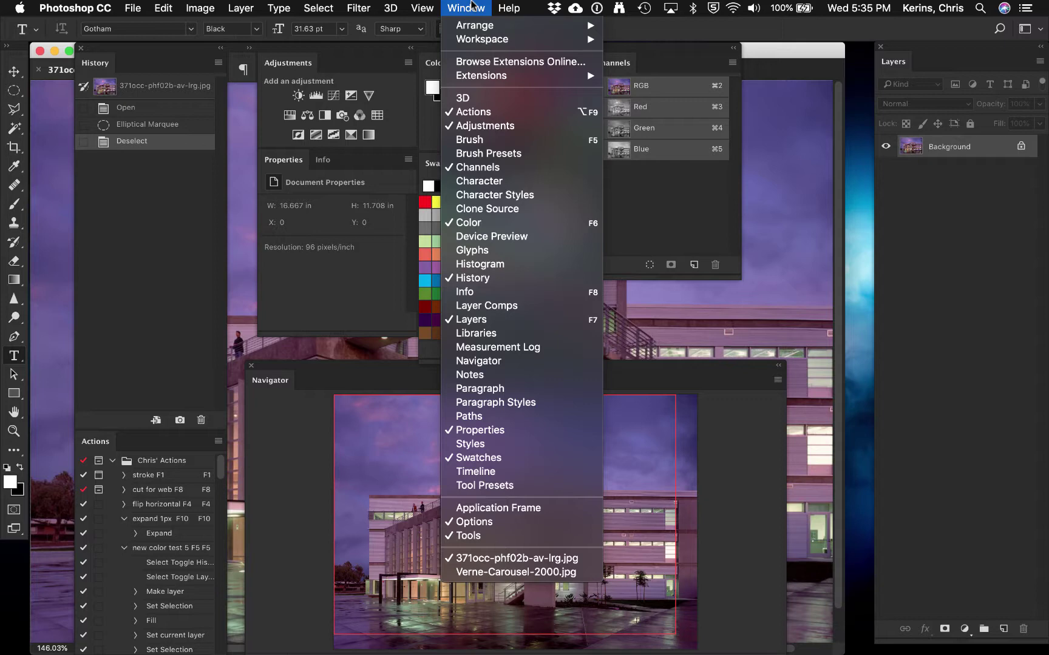
{"action": "mouse_move", "coordinate": [479, 41]}
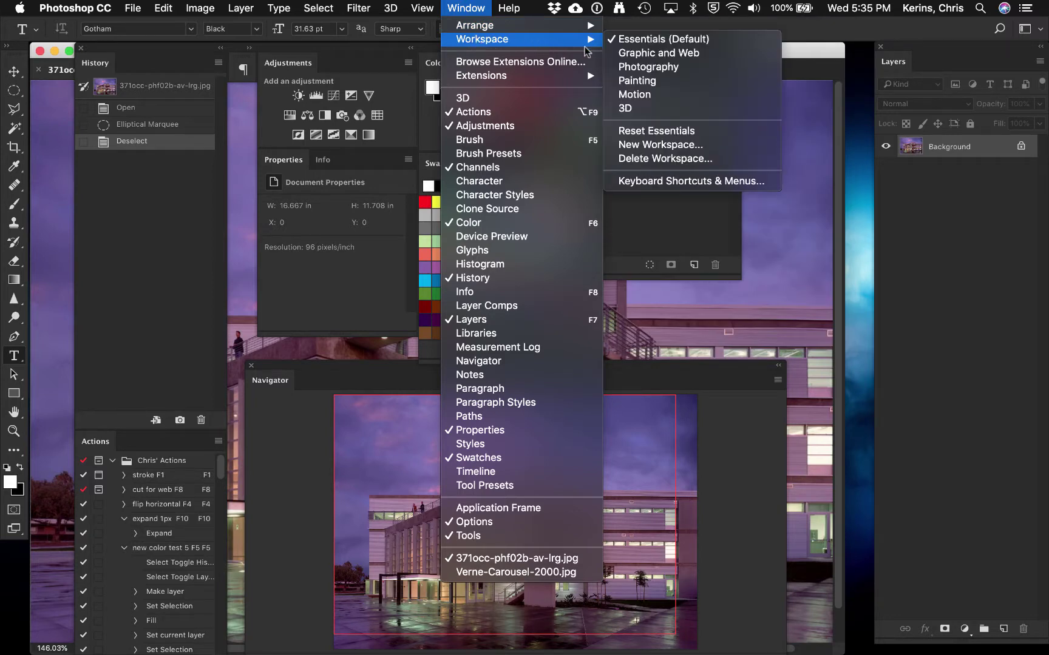
{"action": "left_click", "coordinate": [635, 81]}
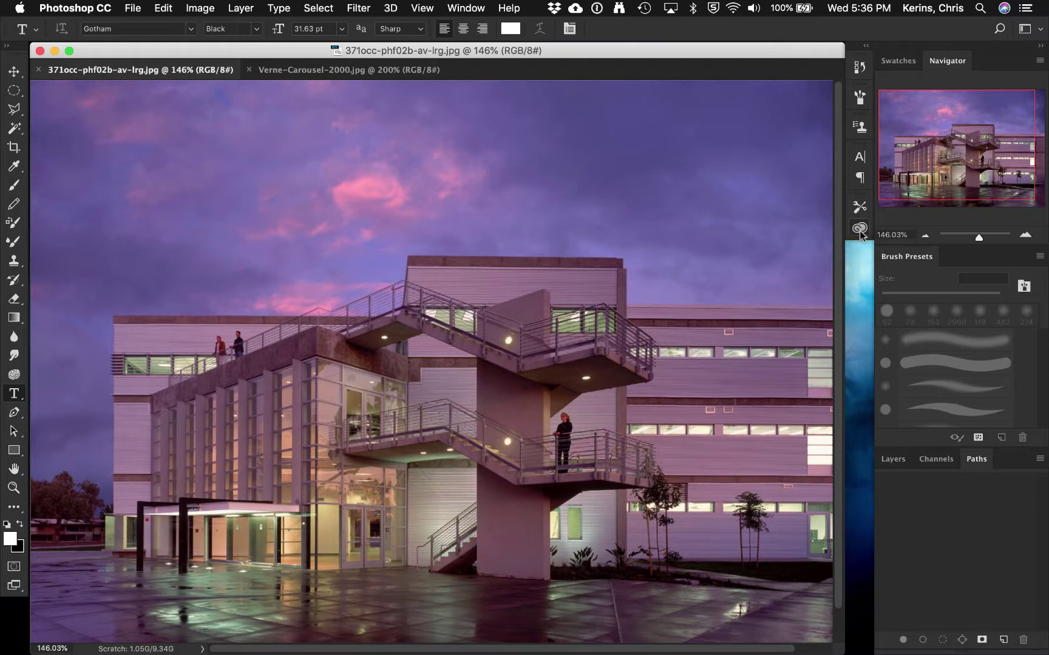
Step: Expand the collapsed History panel, float it over the image, and return it to the icon dock above the brush icon
{"action": "left_click", "coordinate": [861, 69]}
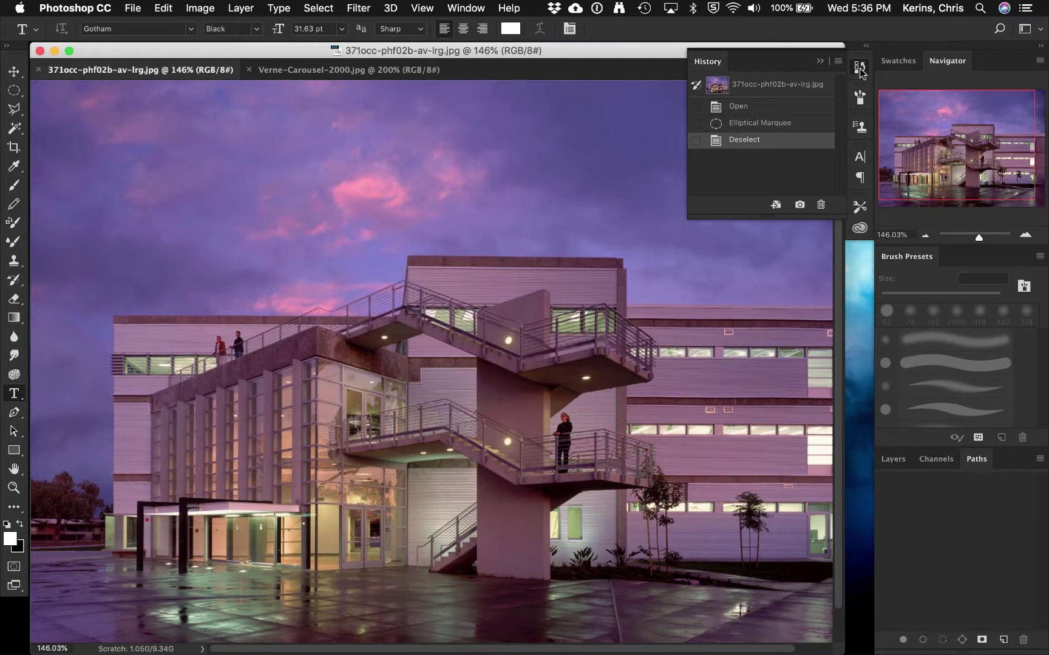
{"action": "left_click", "coordinate": [861, 69]}
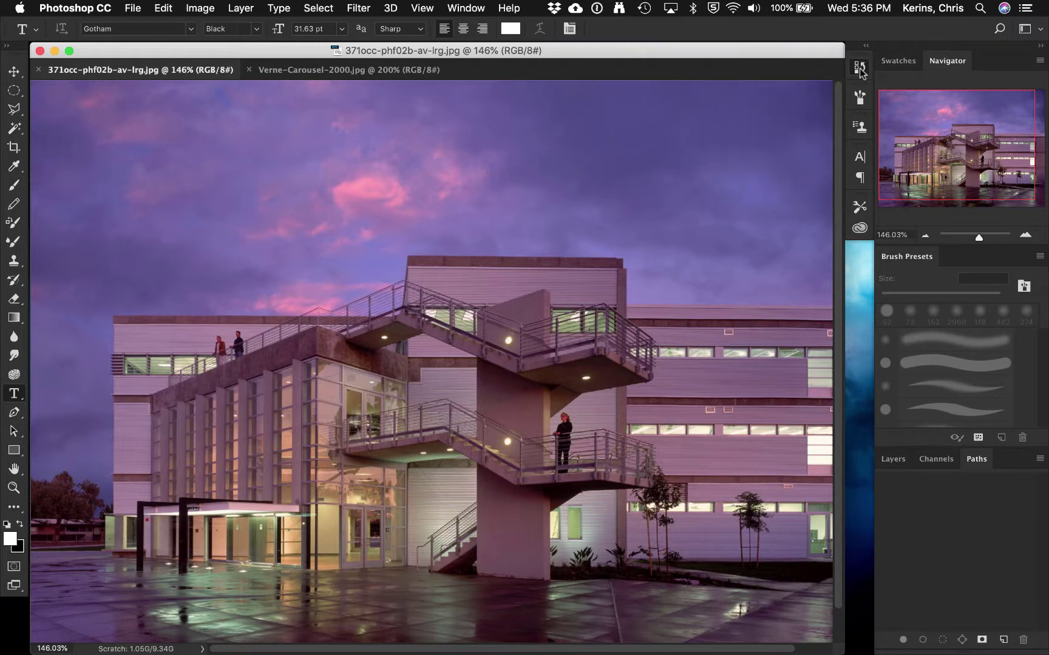
{"action": "left_click", "coordinate": [861, 69]}
{"action": "left_click_drag", "start_coordinate": [707, 62], "coordinate": [509, 166]}
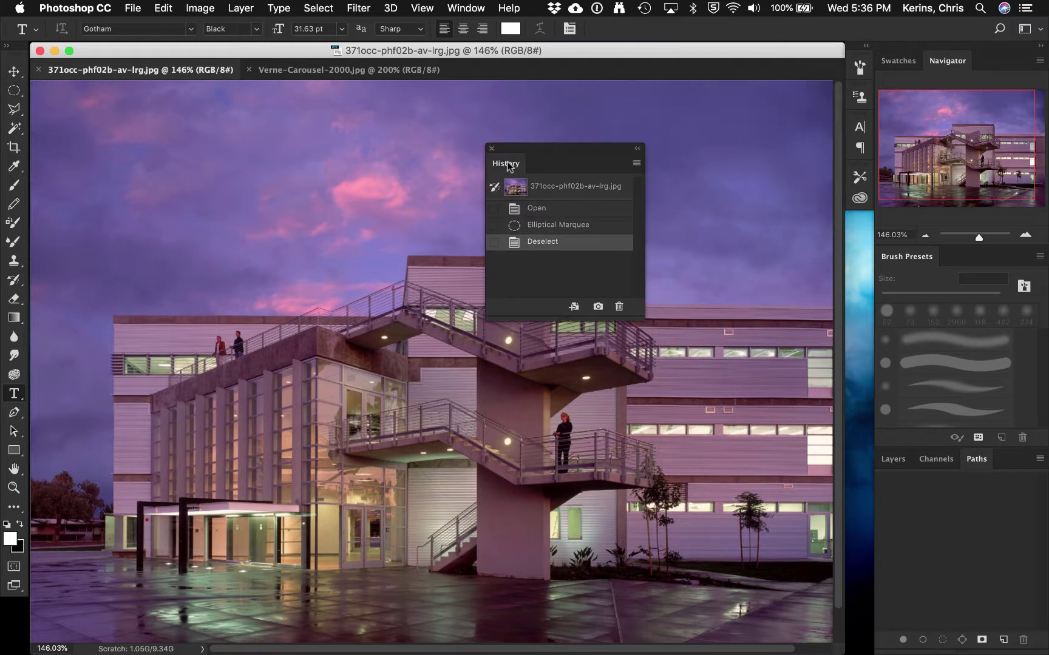
{"action": "left_click_drag", "start_coordinate": [503, 161], "coordinate": [858, 60]}
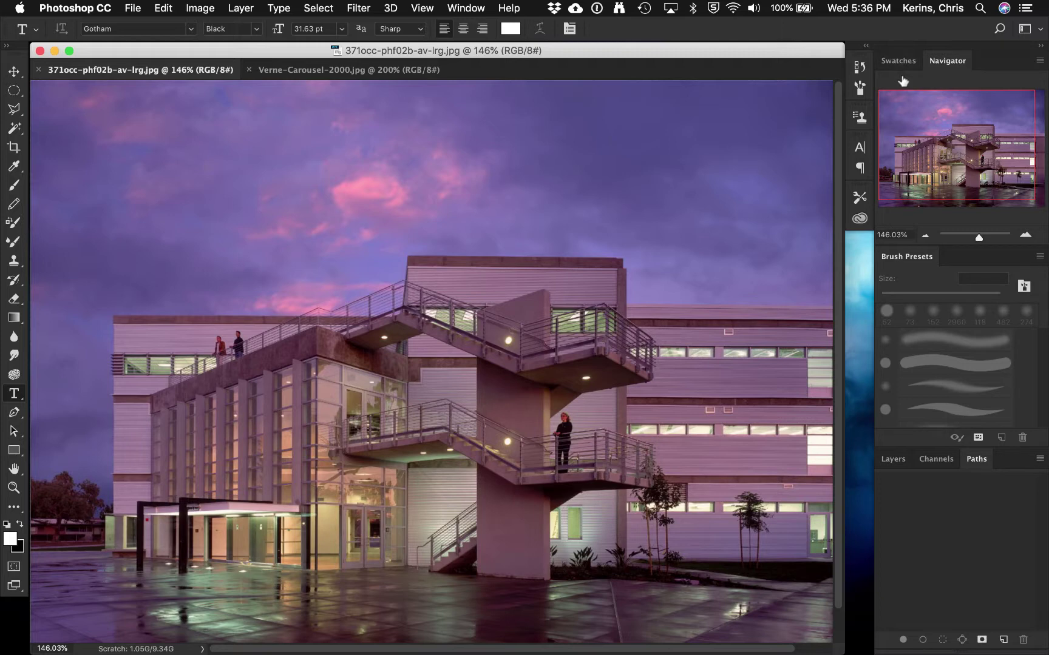
Step: Check the Swatches panel and bring the Navigator and Layers panels to the front of their groups
{"action": "left_click", "coordinate": [898, 61]}
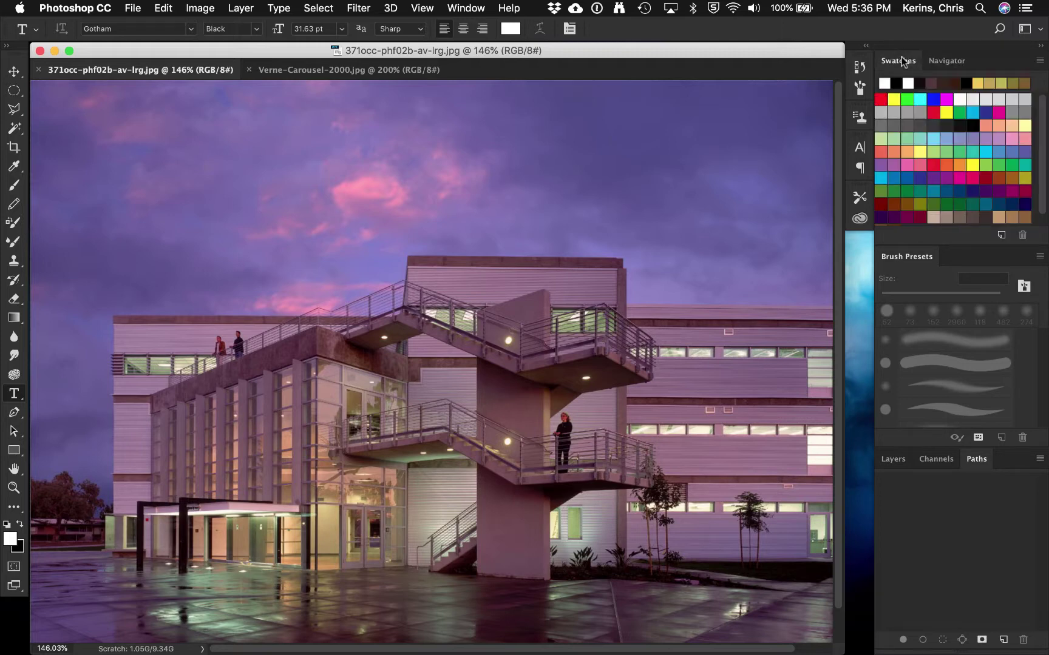
{"action": "left_click", "coordinate": [941, 60]}
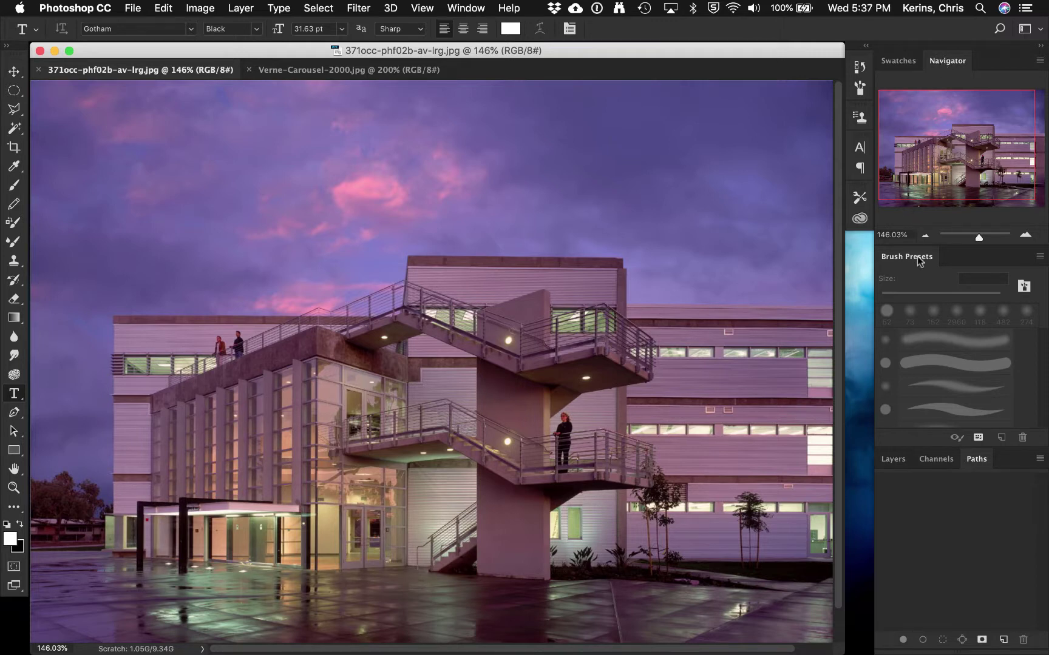
{"action": "left_click", "coordinate": [891, 460]}
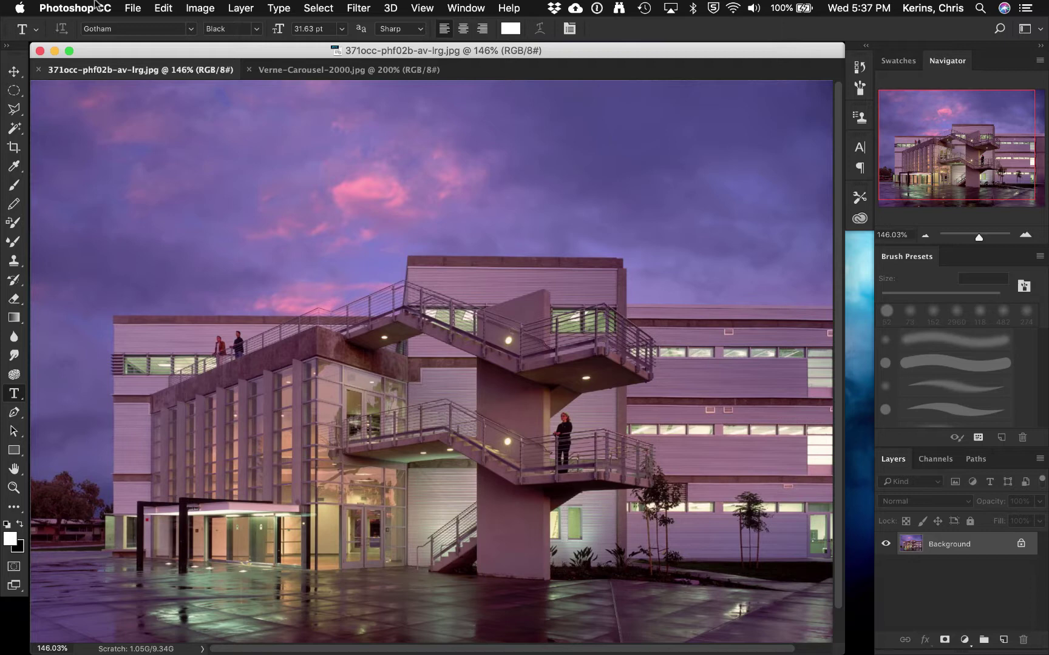
{"action": "left_click", "coordinate": [139, 7]}
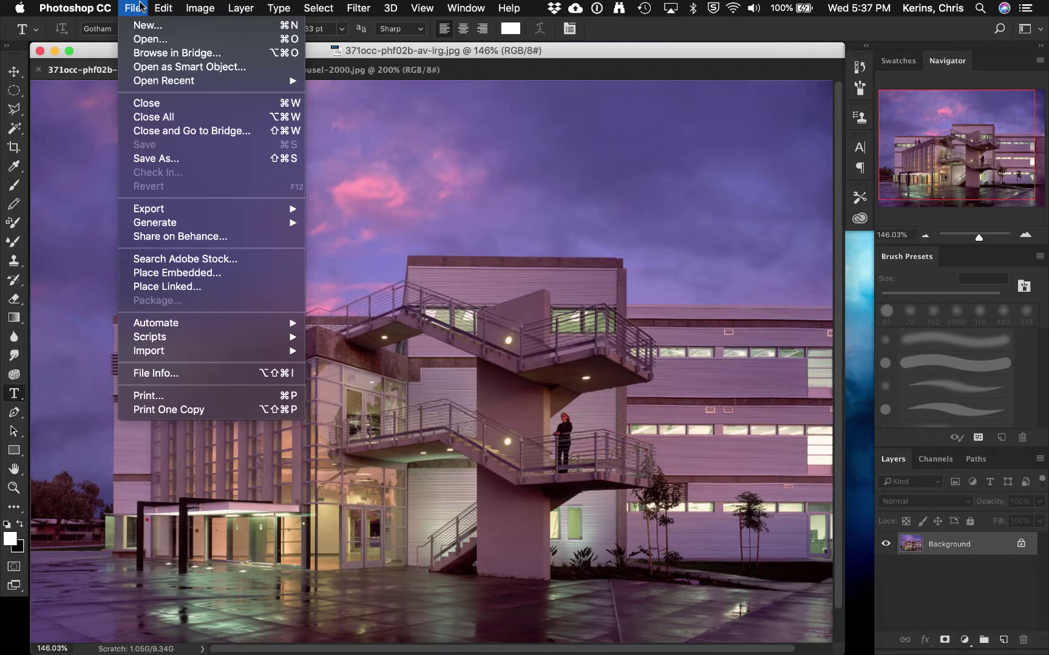
{"action": "mouse_move", "coordinate": [172, 7]}
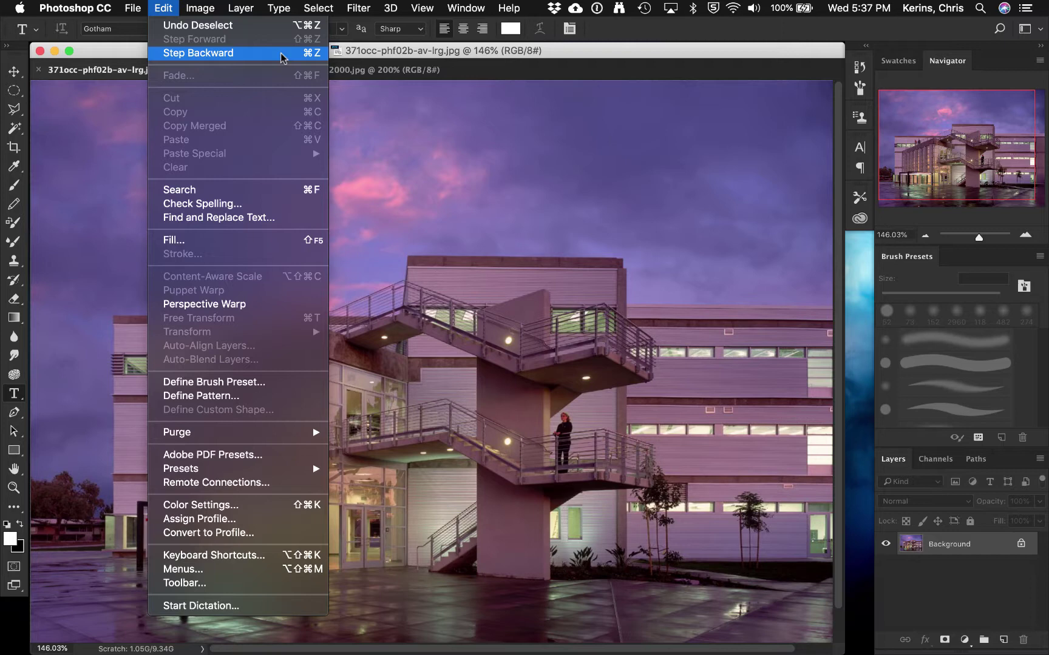
{"action": "left_click", "coordinate": [282, 54]}
{"action": "left_click", "coordinate": [465, 7]}
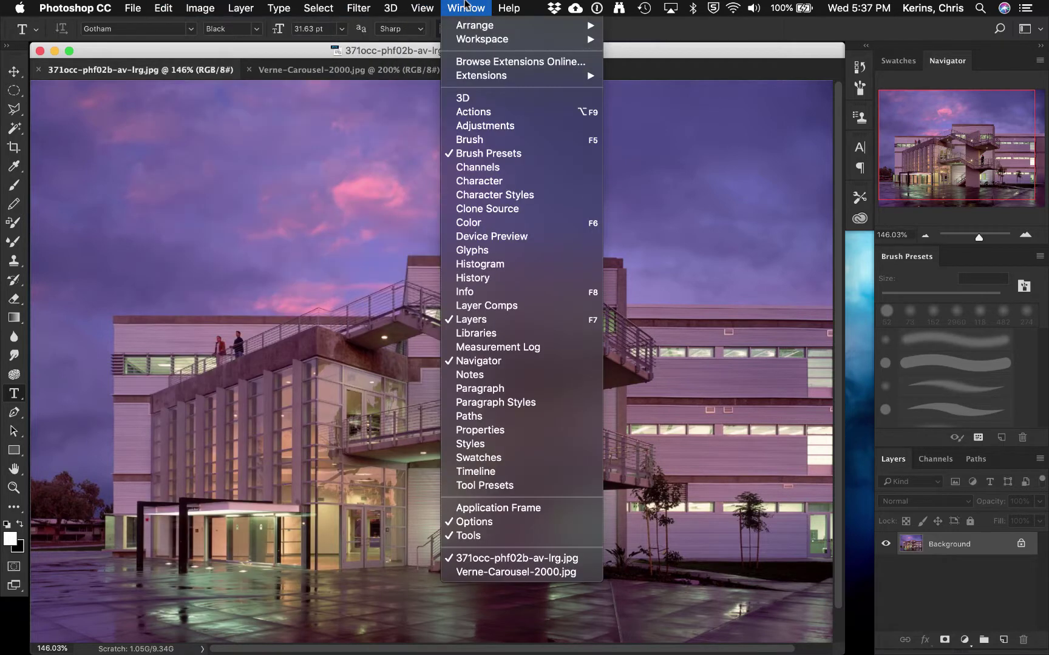
{"action": "mouse_move", "coordinate": [470, 41]}
{"action": "left_click", "coordinate": [298, 53]}
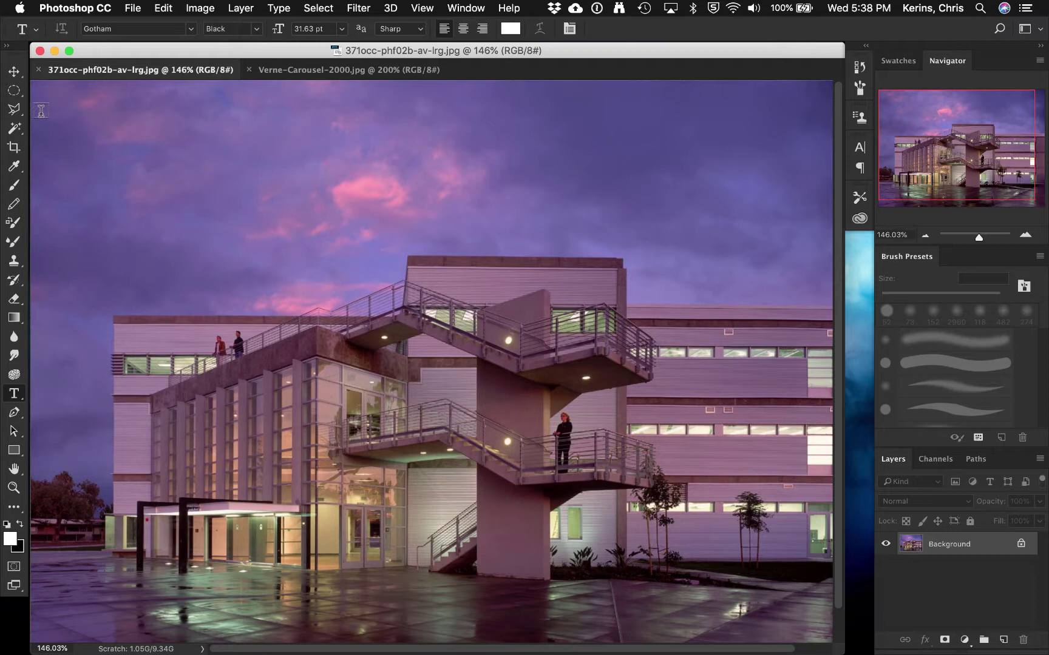
Step: Examine the hidden tool variants grouped with the Move, Elliptical Marquee and Magic Wand tools
{"action": "left_click", "coordinate": [18, 71]}
{"action": "left_click", "coordinate": [18, 73]}
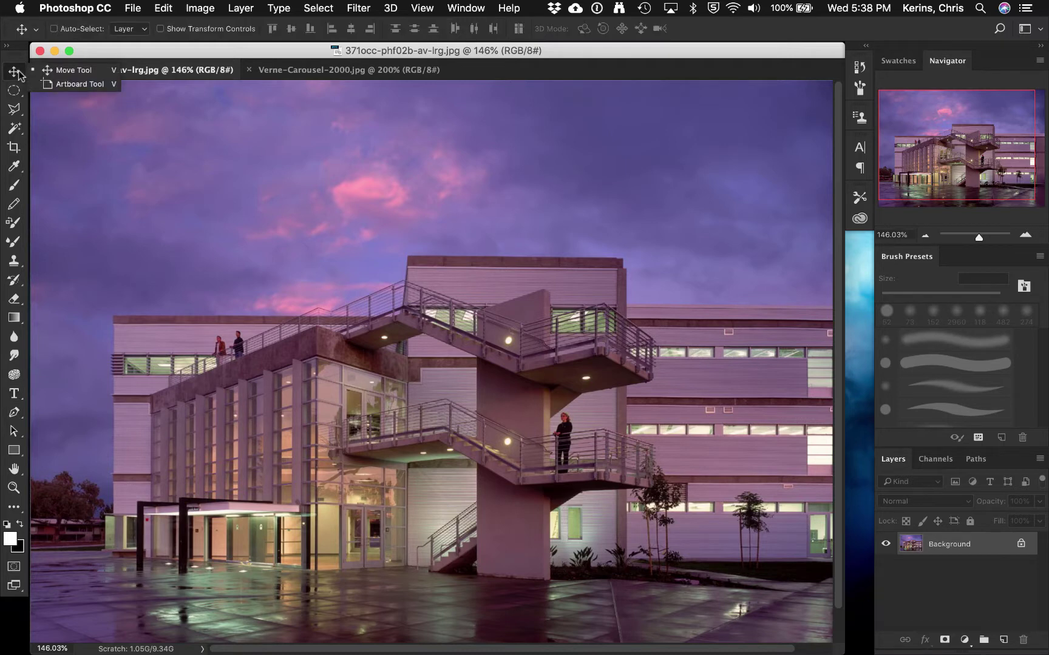
{"action": "left_click", "coordinate": [18, 94]}
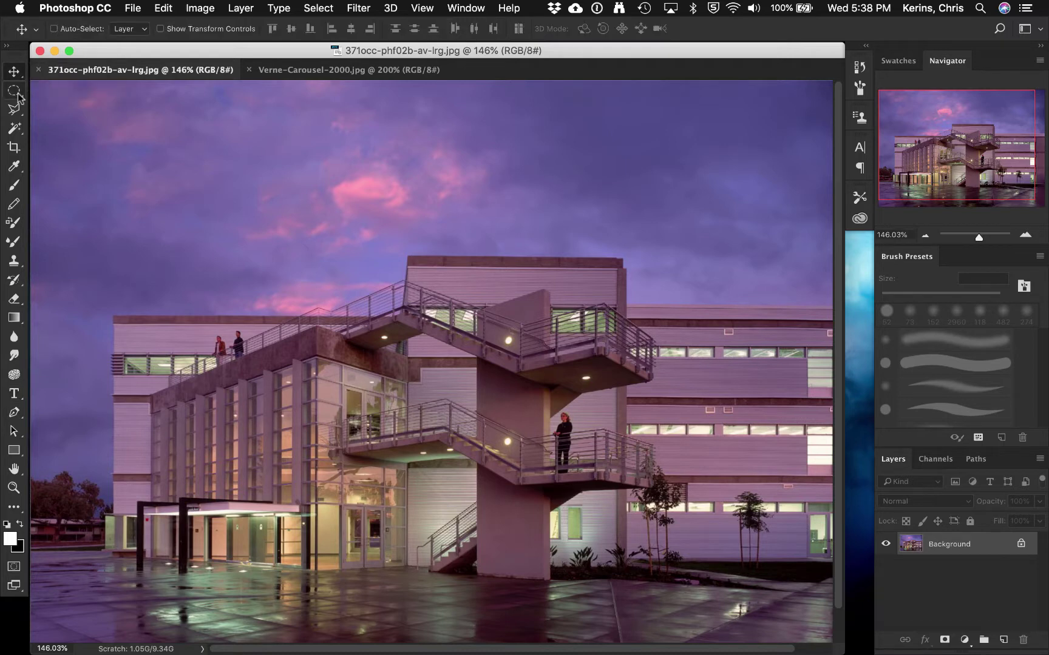
{"action": "left_click", "coordinate": [18, 96]}
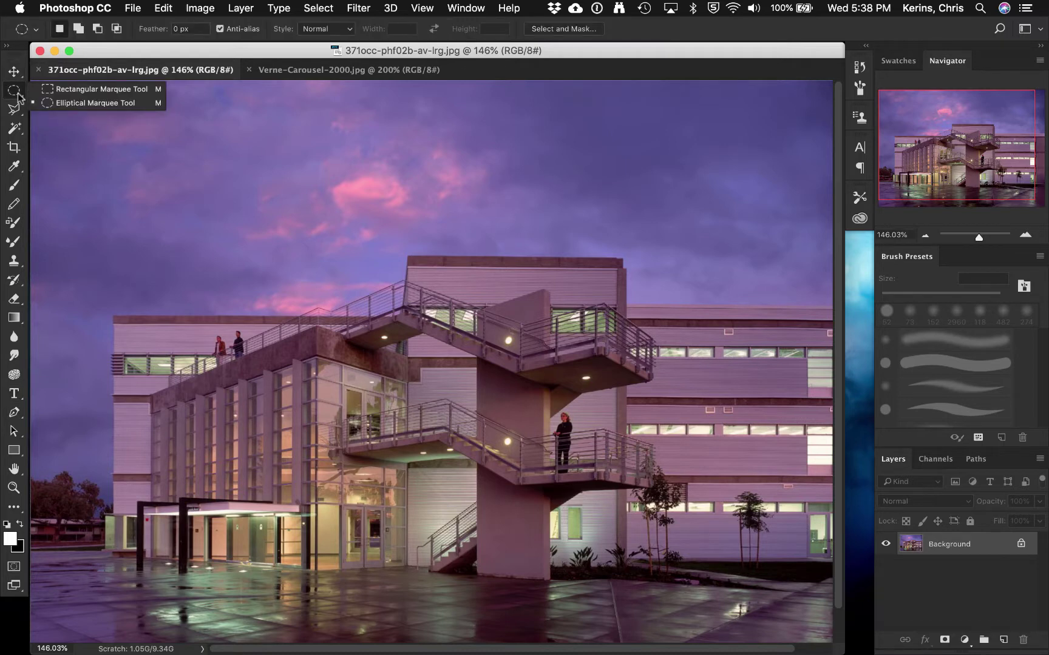
{"action": "left_click", "coordinate": [15, 131]}
{"action": "left_click", "coordinate": [15, 131]}
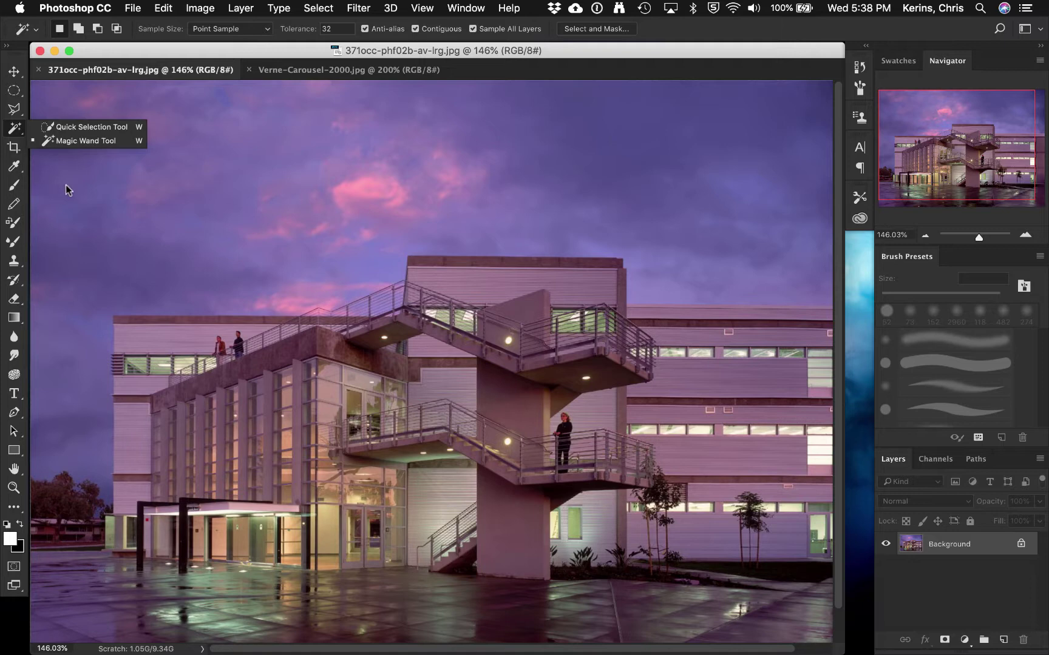
{"action": "left_click", "coordinate": [13, 127]}
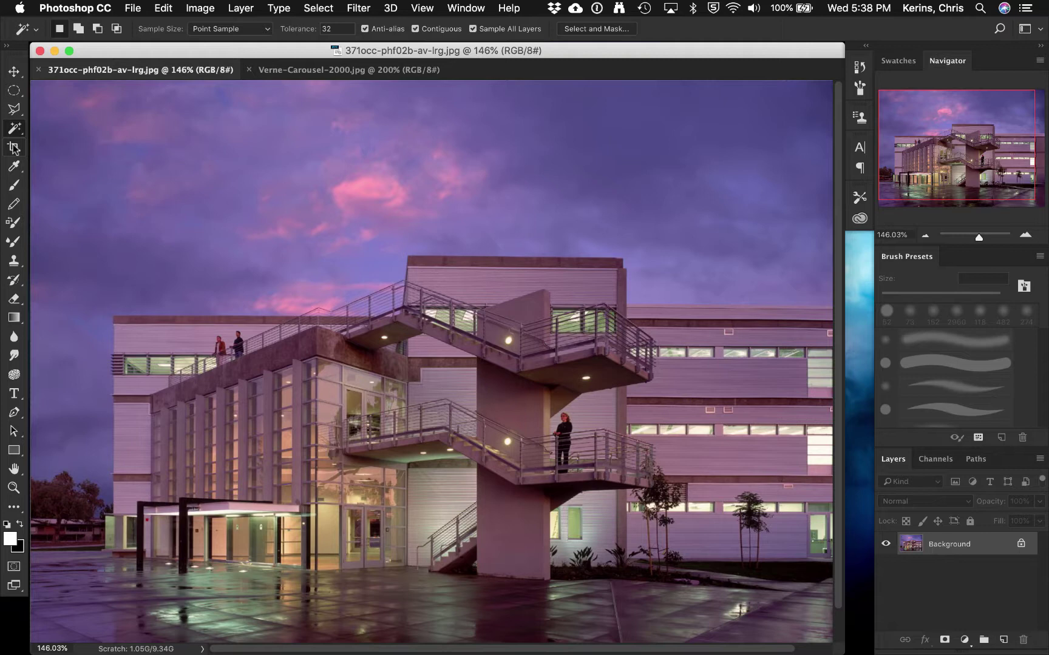
Step: View the image in Full Screen Mode With Menu Bar and in Full Screen Mode, and return to Standard Screen Mode
{"action": "left_click", "coordinate": [13, 590]}
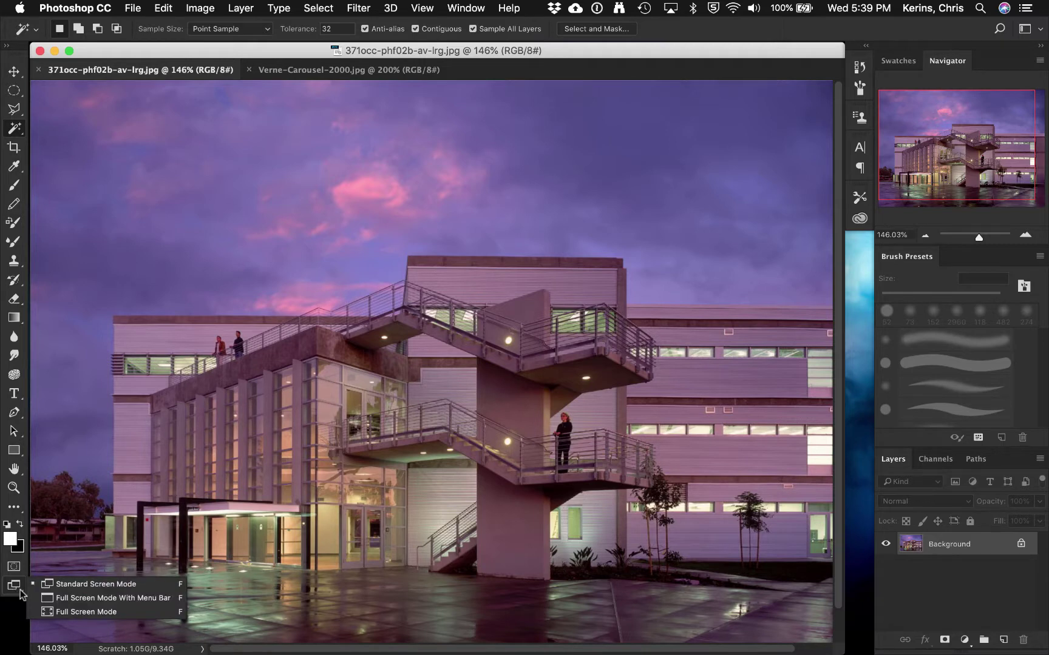
{"action": "left_click", "coordinate": [51, 601]}
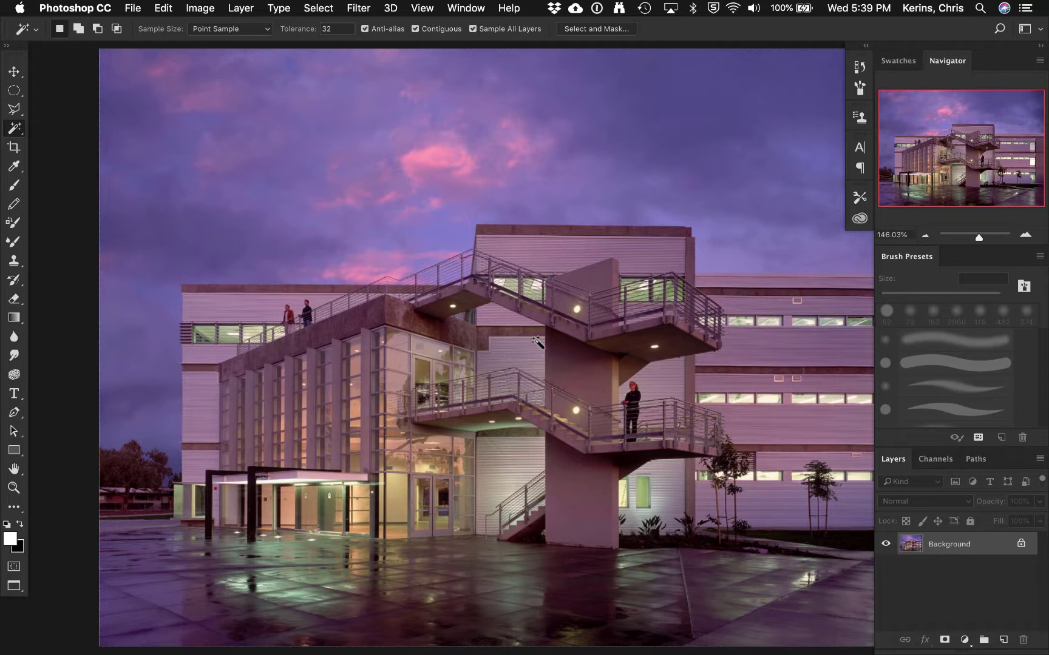
{"action": "left_click", "coordinate": [16, 590]}
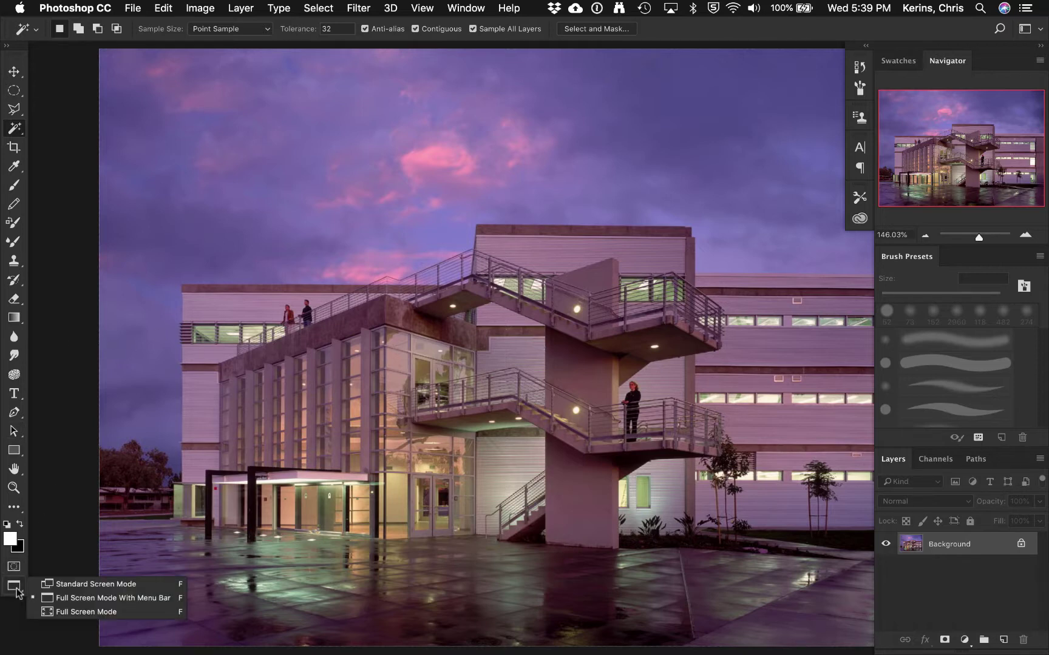
{"action": "left_click", "coordinate": [80, 611]}
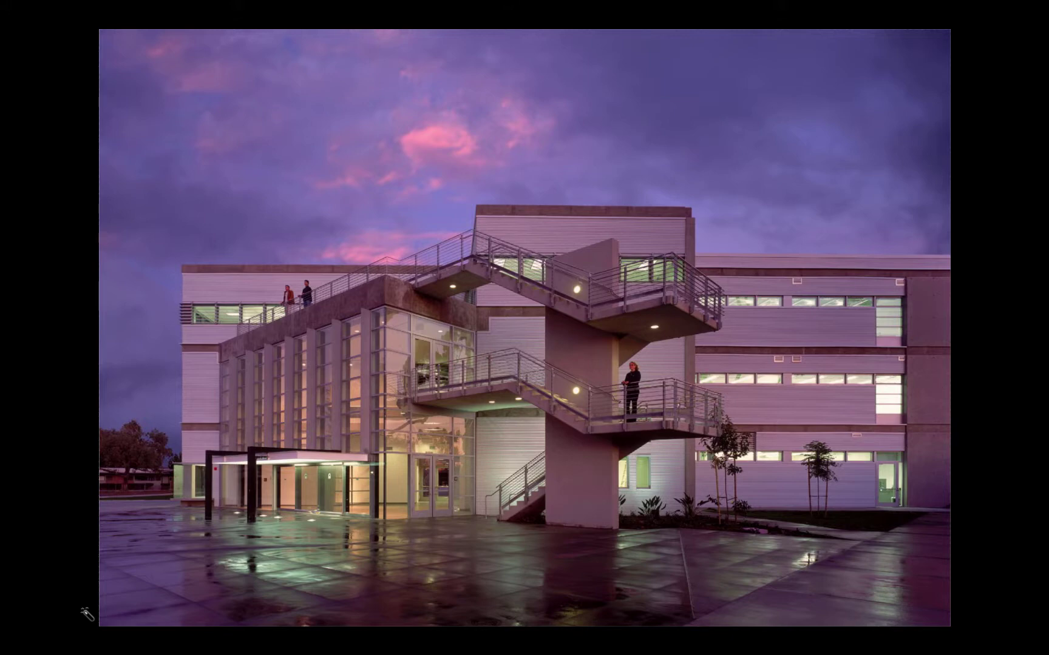
{"action": "key", "text": "Escape"}
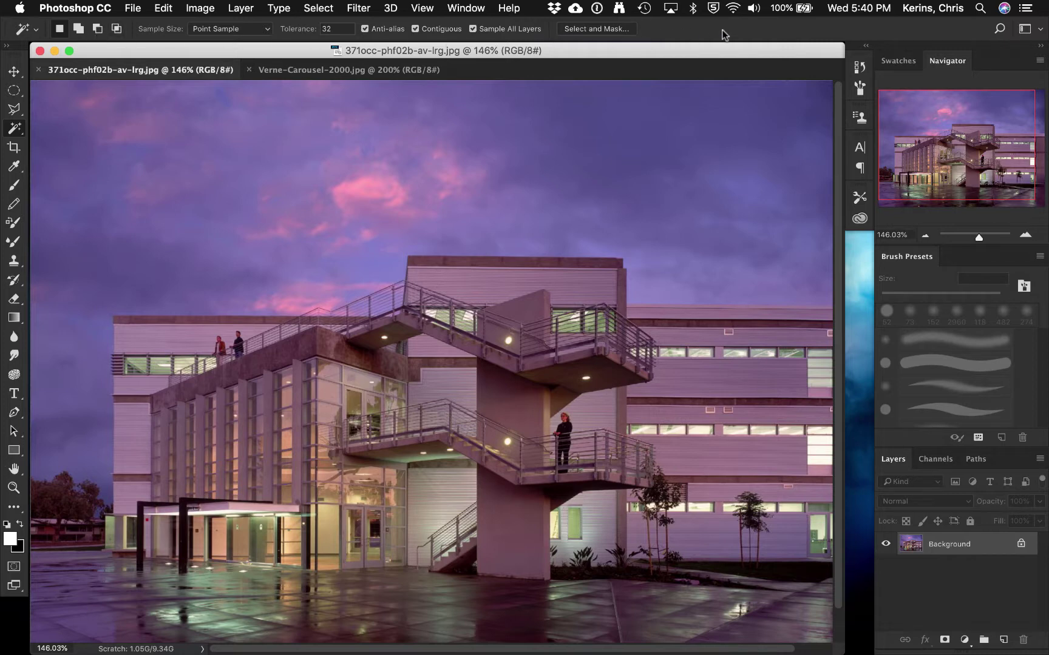
Step: Compare the tool options of the Move, Polygonal Lasso and Type tools, and inspect the Type tool's Character settings
{"action": "left_click", "coordinate": [15, 72]}
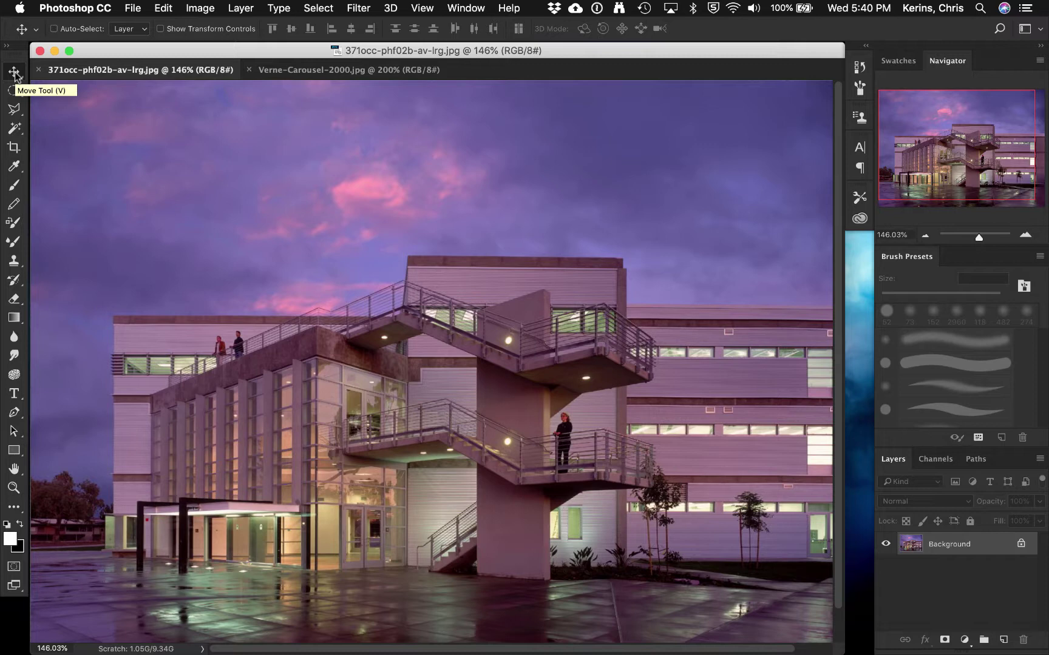
{"action": "left_click", "coordinate": [13, 109]}
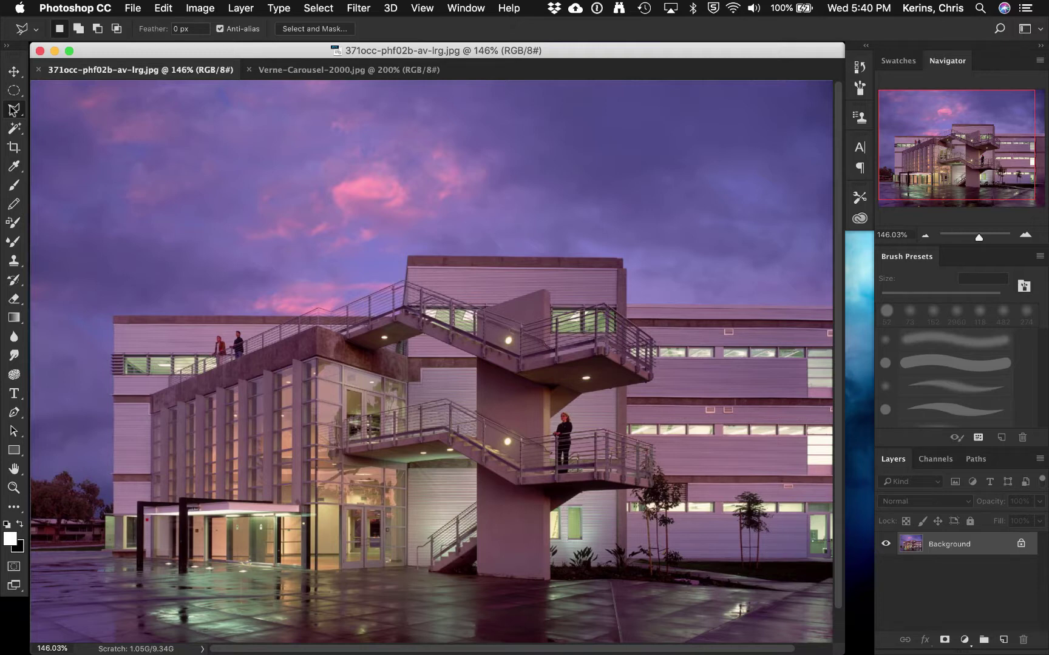
{"action": "left_click", "coordinate": [13, 394]}
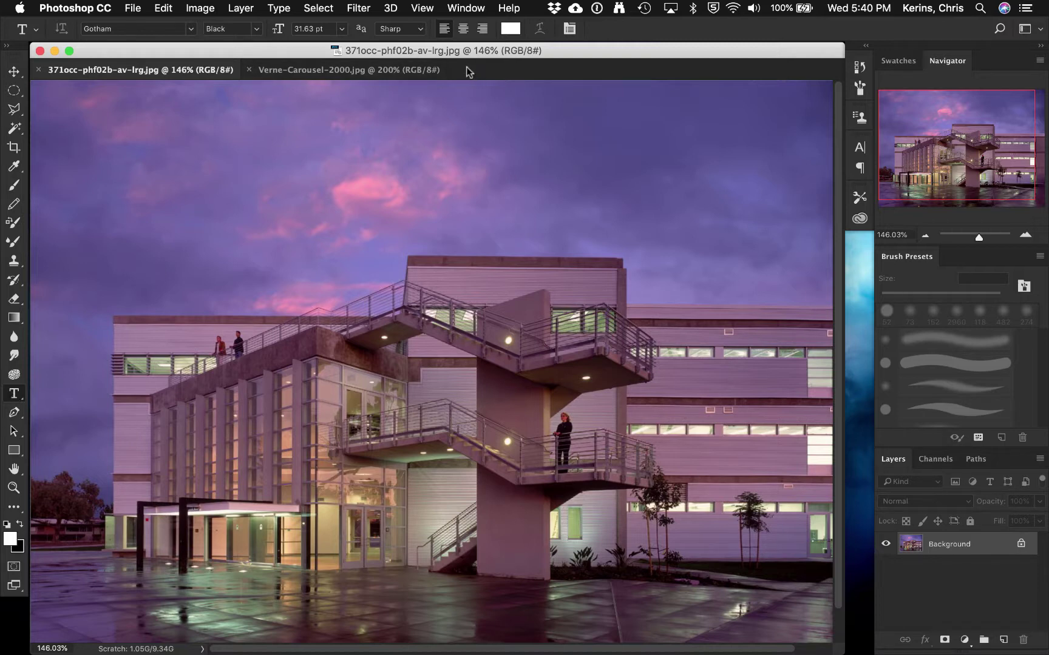
{"action": "left_click", "coordinate": [569, 29]}
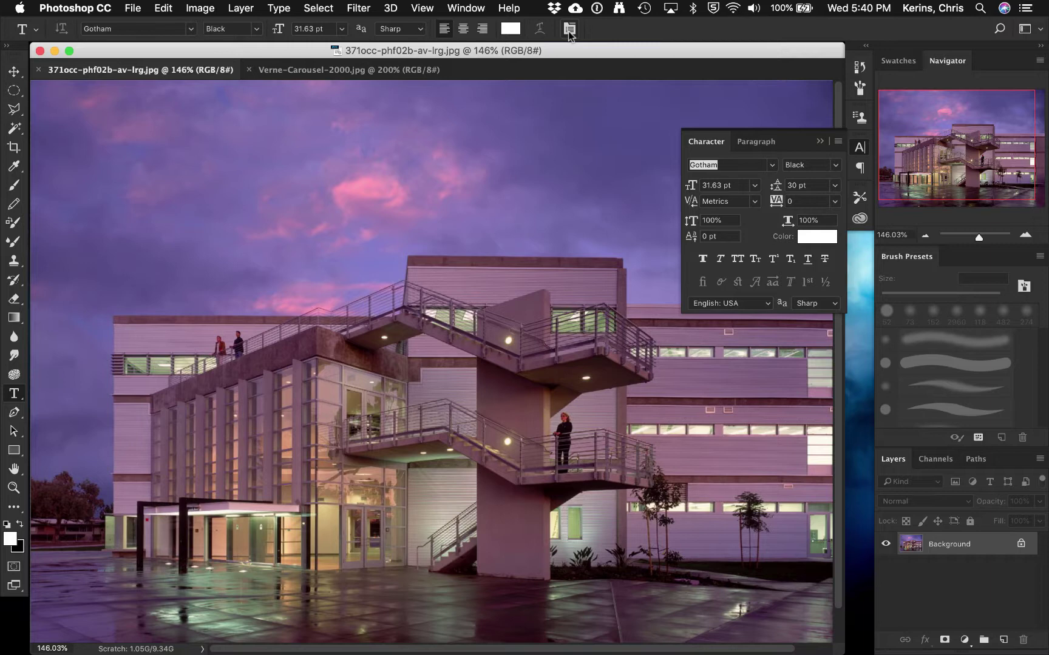
{"action": "left_click", "coordinate": [569, 30]}
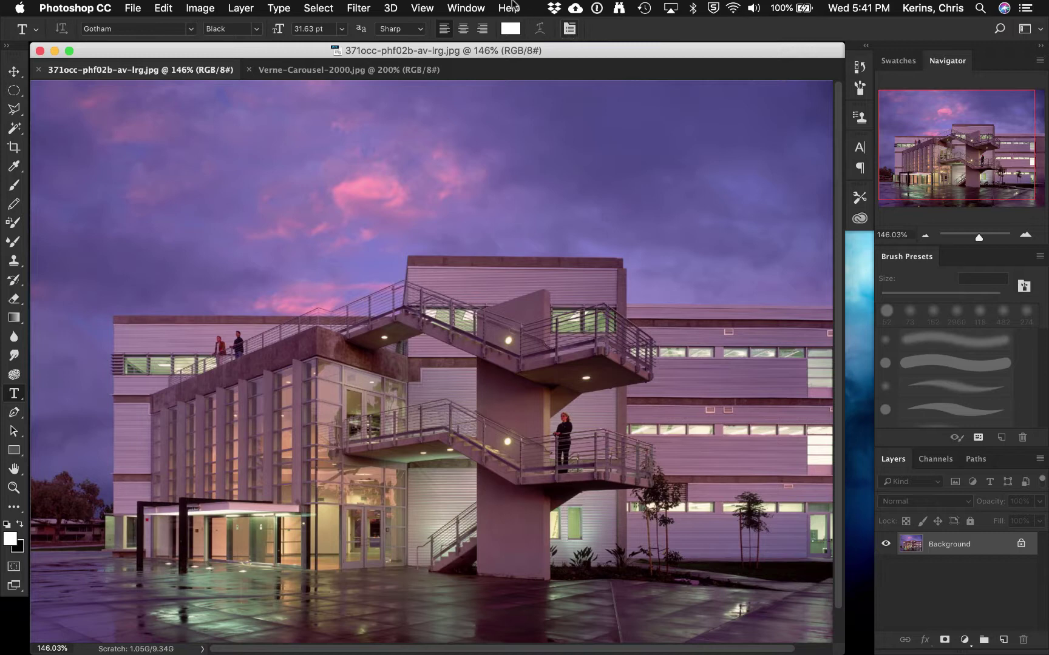
{"action": "left_click", "coordinate": [471, 4]}
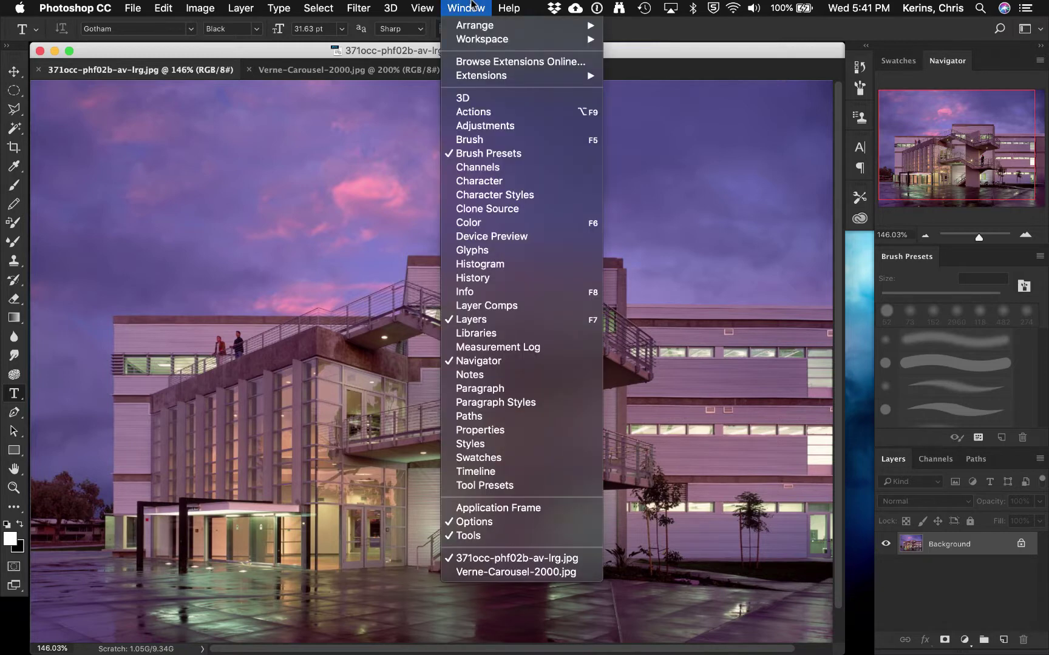
{"action": "mouse_move", "coordinate": [476, 41]}
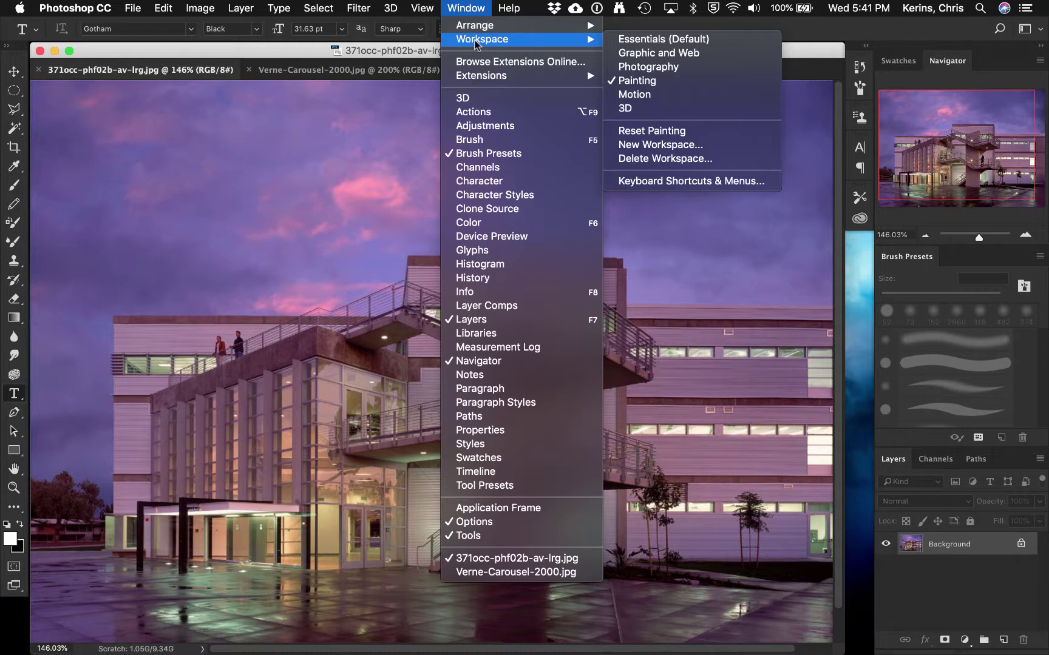
{"action": "left_click", "coordinate": [764, 302]}
{"action": "left_click", "coordinate": [852, 290]}
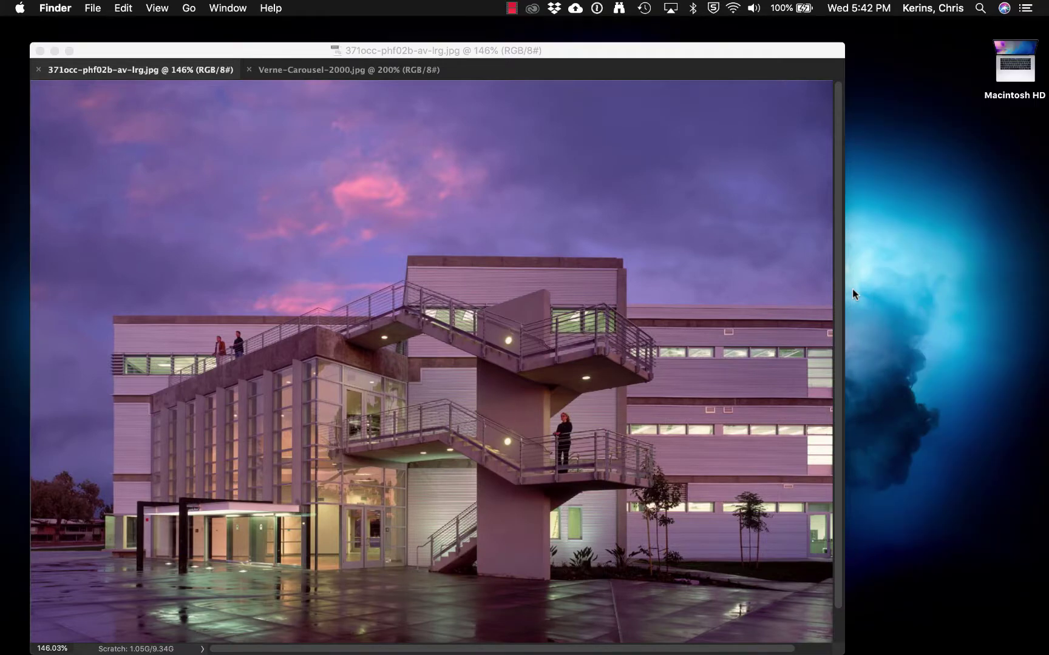
{"action": "left_click", "coordinate": [511, 8]}
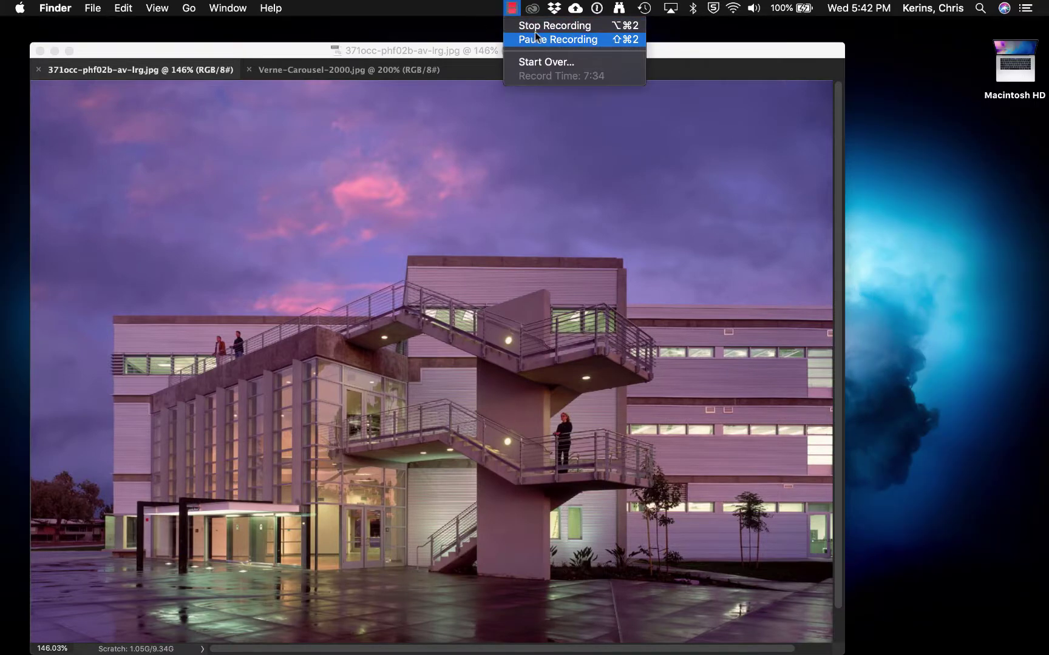